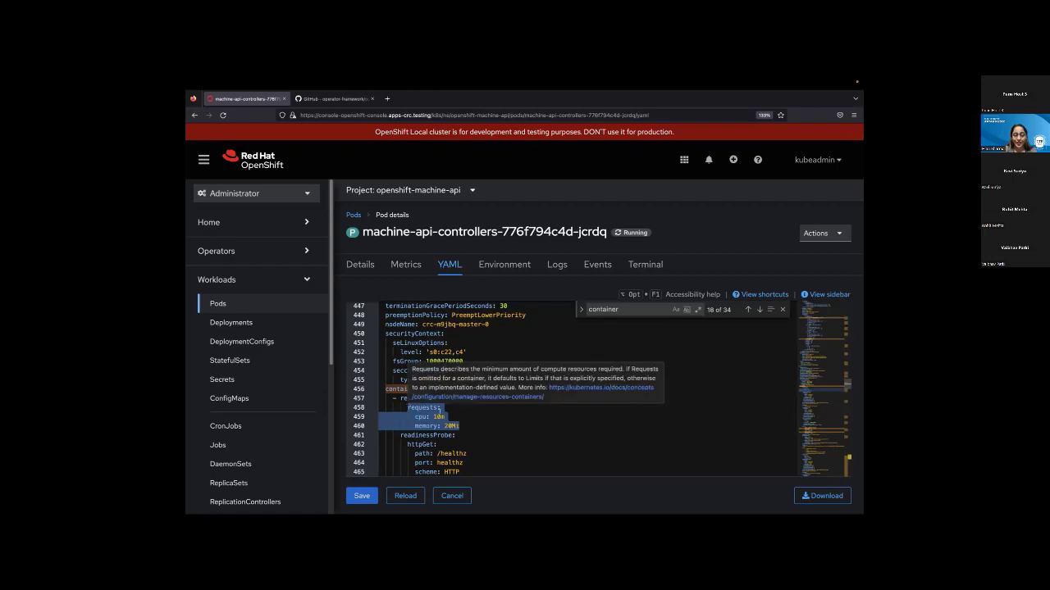
Step: Examine the first container's resource requests and readiness probe in the machine-api-controllers pod's YAML
{"action": "mouse_move", "coordinate": [439, 412]}
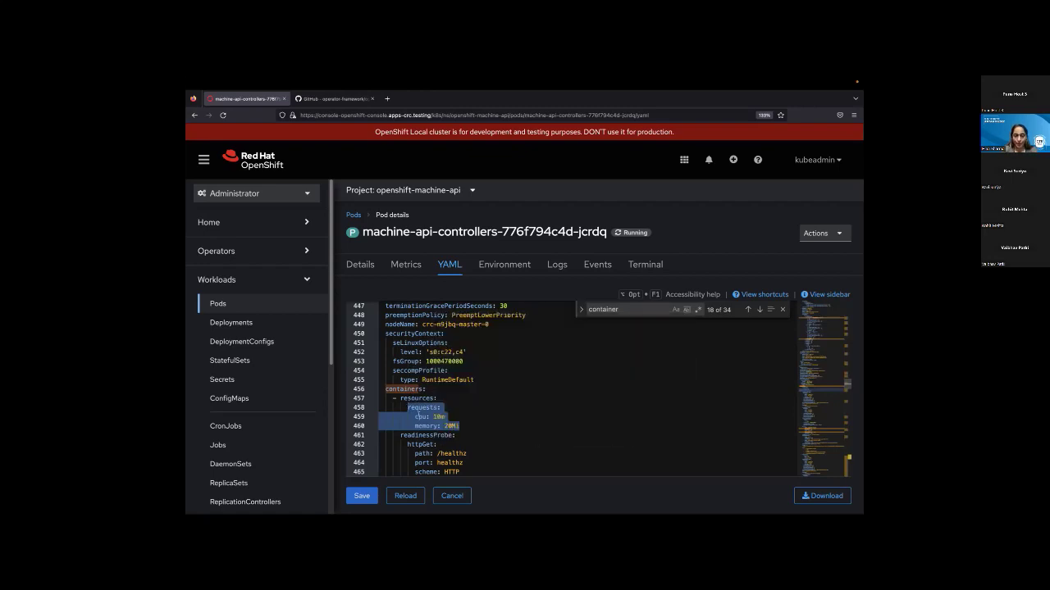
{"action": "left_click", "coordinate": [450, 417]}
{"action": "left_click", "coordinate": [464, 426]}
{"action": "left_click", "coordinate": [470, 446]}
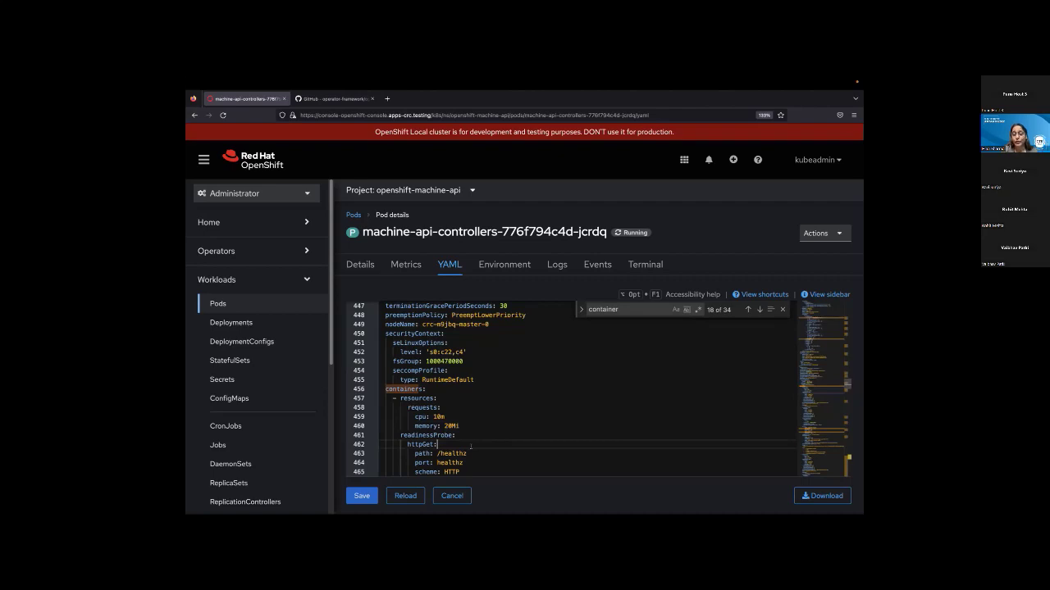
{"action": "left_click", "coordinate": [437, 454]}
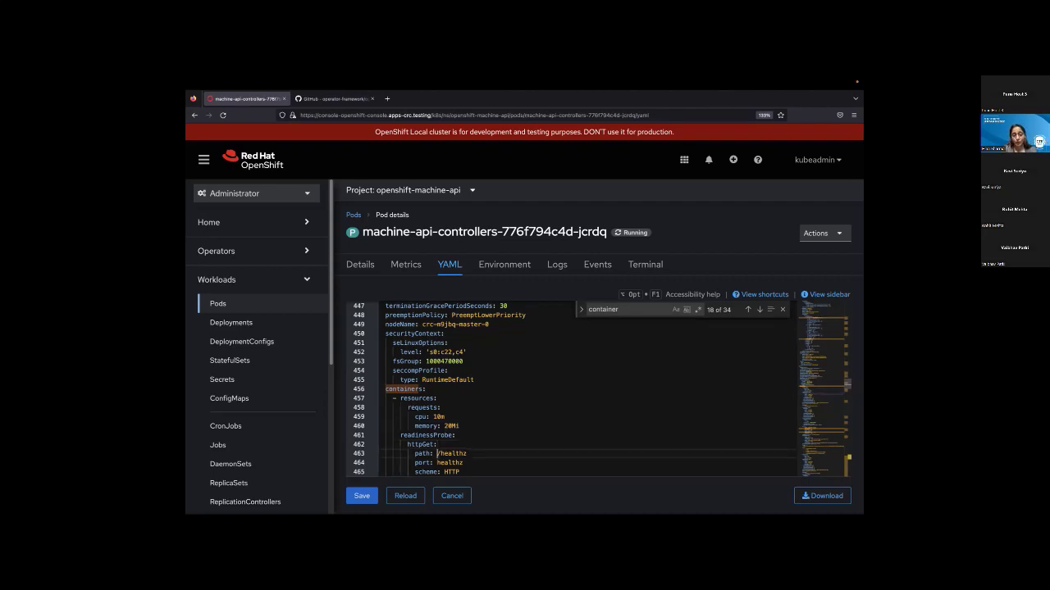
{"action": "key", "text": "Down"}
{"action": "key", "text": "Down"}
{"action": "key", "text": "Down"}
{"action": "key", "text": "Down"}
{"action": "key", "text": "Down"}
{"action": "key", "text": "Down"}
{"action": "key", "text": "Down"}
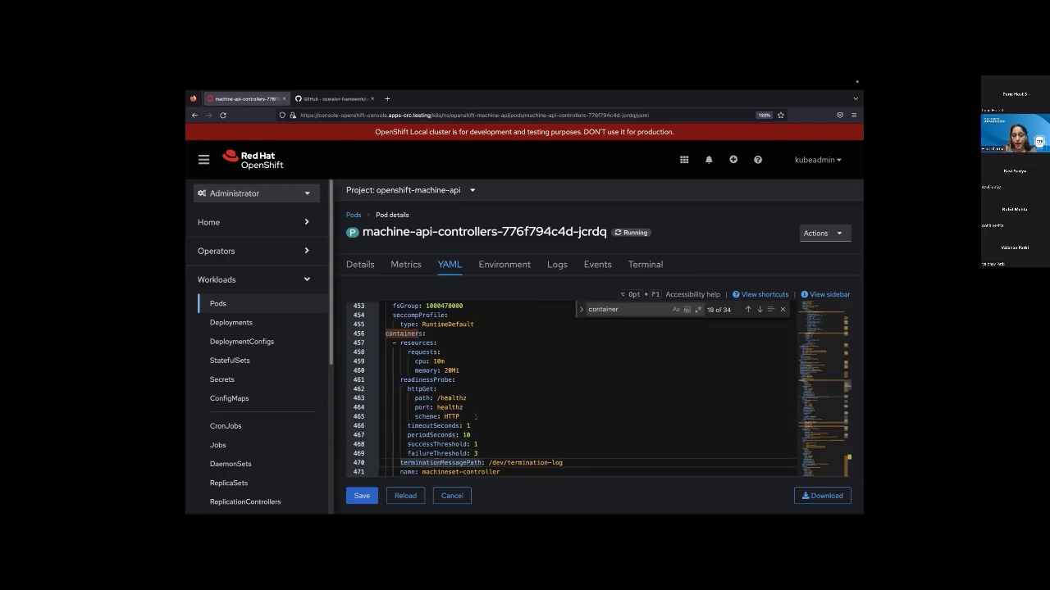
Step: Review the machineset-controller container's command, liveness probe, security context and ports in the pod's YAML
{"action": "left_click", "coordinate": [465, 415]}
{"action": "key", "text": "Down"}
{"action": "key", "text": "Down"}
{"action": "key", "text": "Down"}
{"action": "key", "text": "Down"}
{"action": "key", "text": "Down"}
{"action": "key", "text": "Down"}
{"action": "key", "text": "Down"}
{"action": "key", "text": "Down"}
{"action": "key", "text": "Down"}
{"action": "key", "text": "Down"}
{"action": "key", "text": "Down"}
{"action": "key", "text": "Down"}
{"action": "key", "text": "Down"}
{"action": "key", "text": "Down"}
{"action": "key", "text": "Down"}
{"action": "key", "text": "Down"}
{"action": "key", "text": "Down"}
{"action": "key", "text": "Down"}
{"action": "key", "text": "Down"}
{"action": "key", "text": "Down"}
{"action": "key", "text": "Down"}
{"action": "key", "text": "Down"}
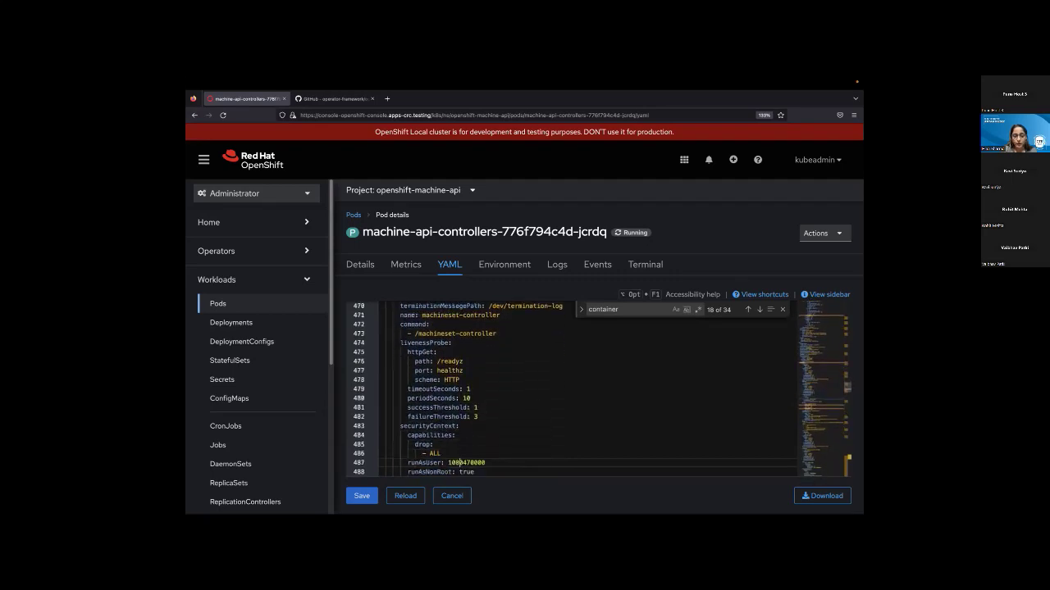
{"action": "key", "text": "Down"}
{"action": "key", "text": "Down"}
{"action": "key", "text": "Down"}
{"action": "key", "text": "Down"}
{"action": "key", "text": "Down"}
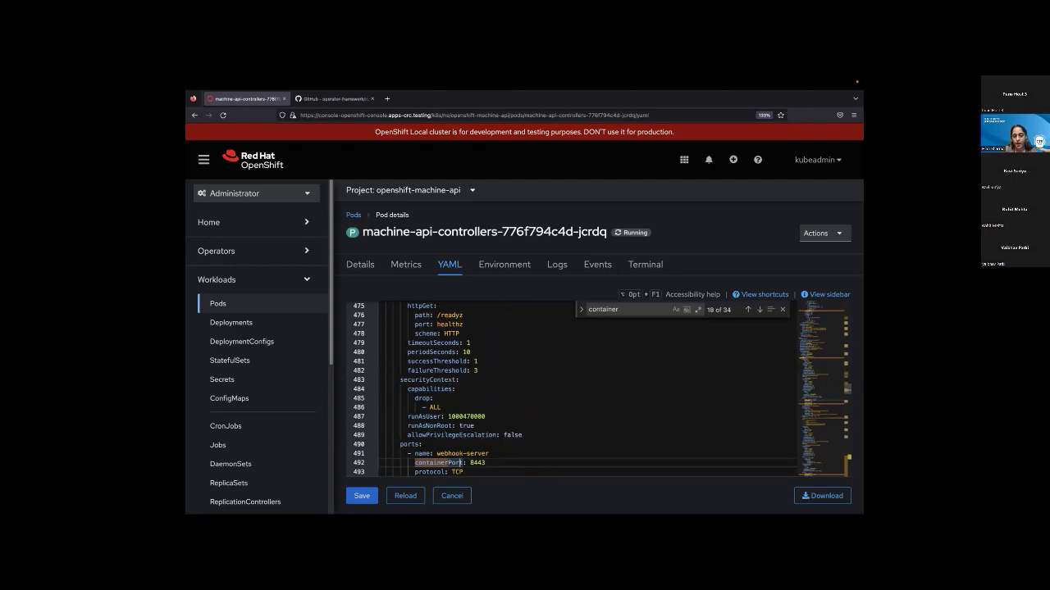
Step: Highlight the liveness probe settings and read on through the container arguments and the following container's resources and probes
{"action": "left_click_drag", "start_coordinate": [409, 319], "coordinate": [484, 339]}
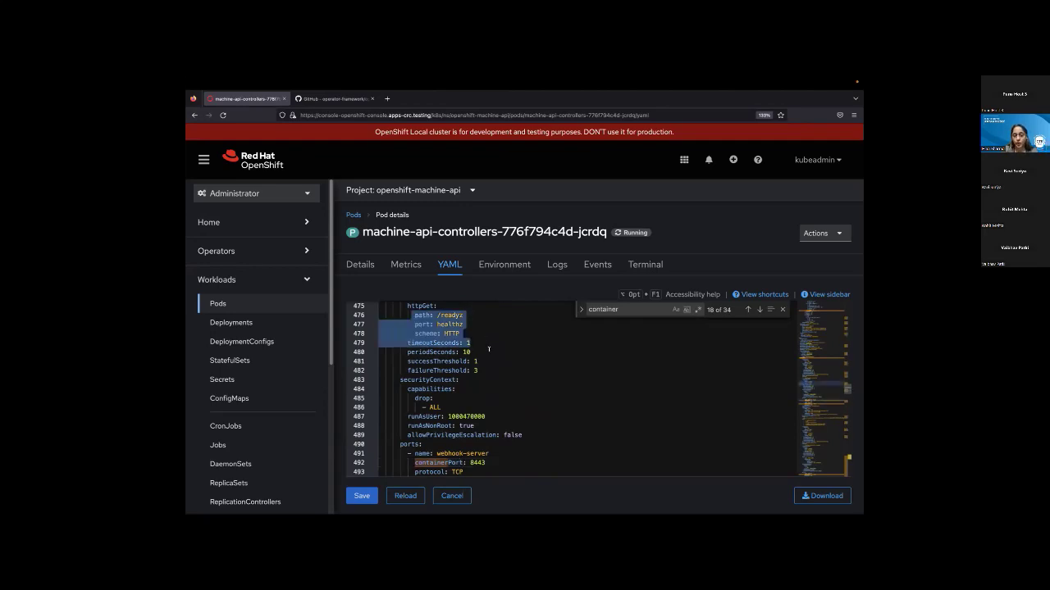
{"action": "left_click_drag", "start_coordinate": [507, 452], "coordinate": [508, 486]}
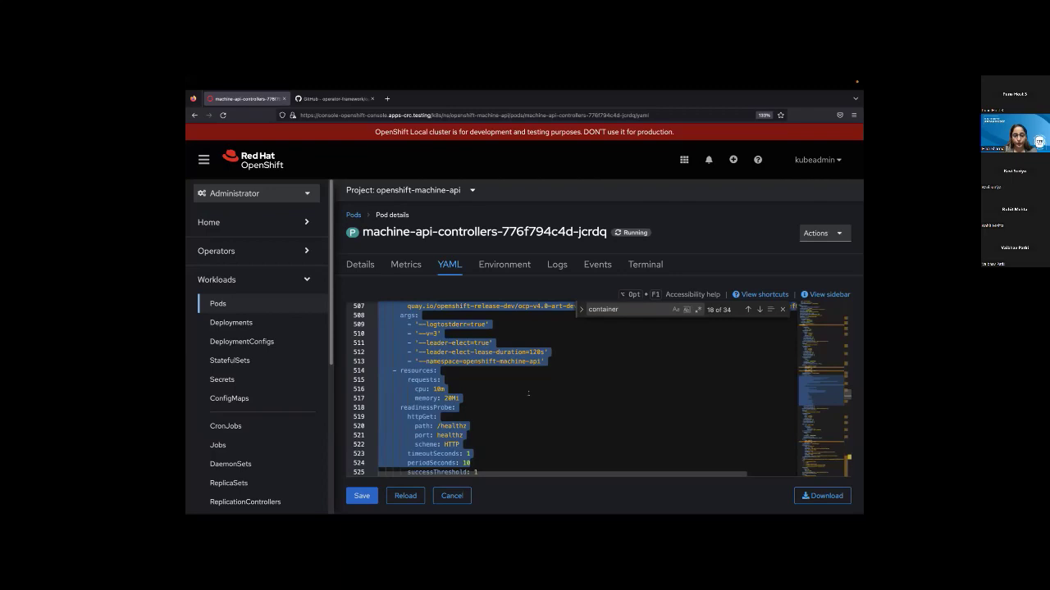
{"action": "left_click", "coordinate": [528, 390]}
{"action": "left_click_drag", "start_coordinate": [528, 390], "coordinate": [506, 456]}
Step: View the secrets of the openshift-machine-api project and open the list of cluster users
{"action": "left_click", "coordinate": [246, 380]}
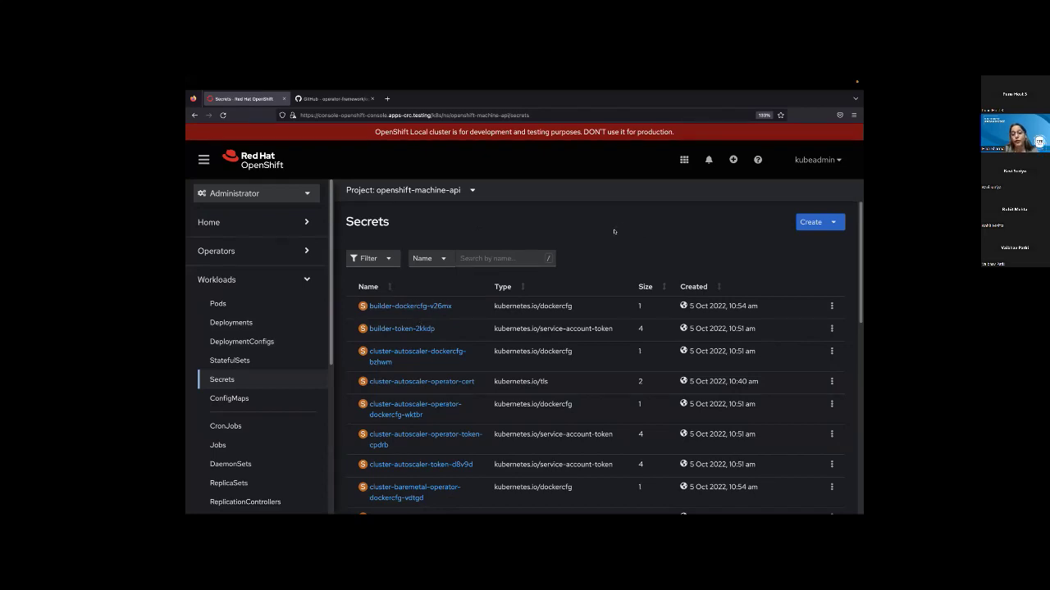
{"action": "left_click_drag", "start_coordinate": [333, 300], "coordinate": [332, 374]}
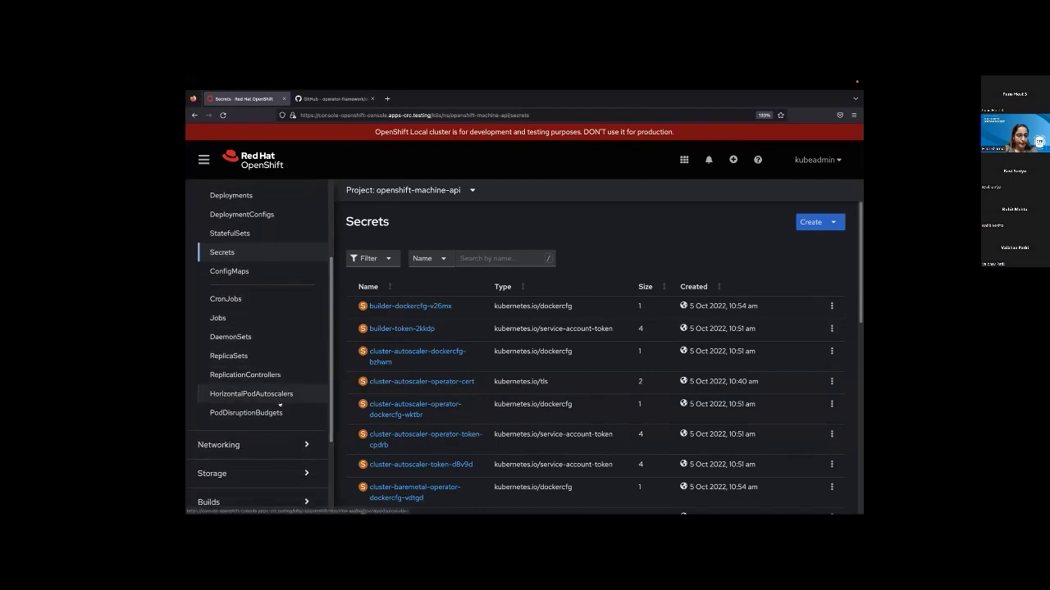
{"action": "scroll", "coordinate": [264, 459], "scroll_direction": "down", "scroll_amount": 2}
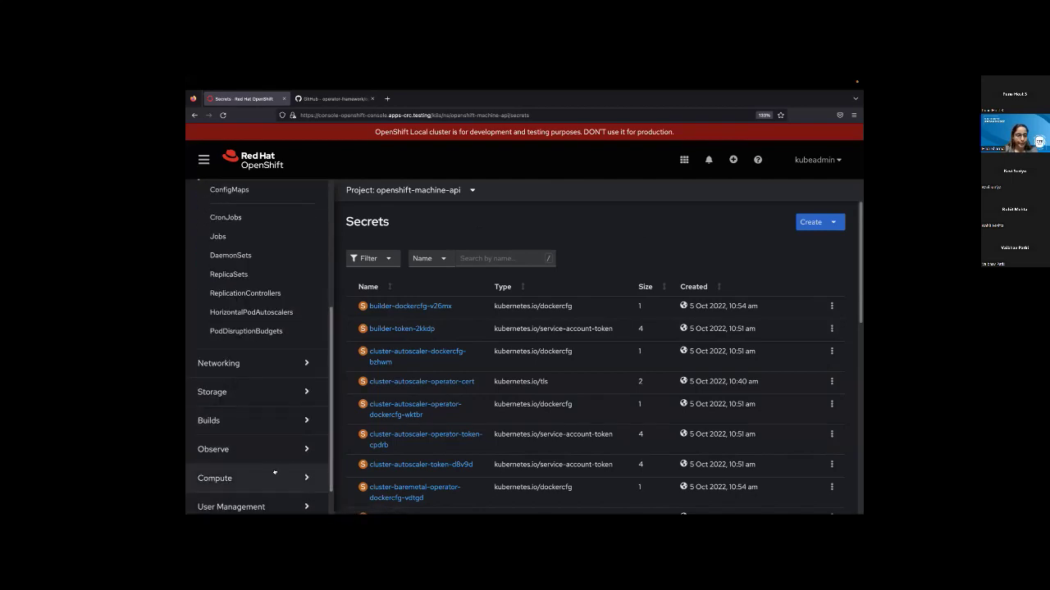
{"action": "left_click", "coordinate": [271, 506]}
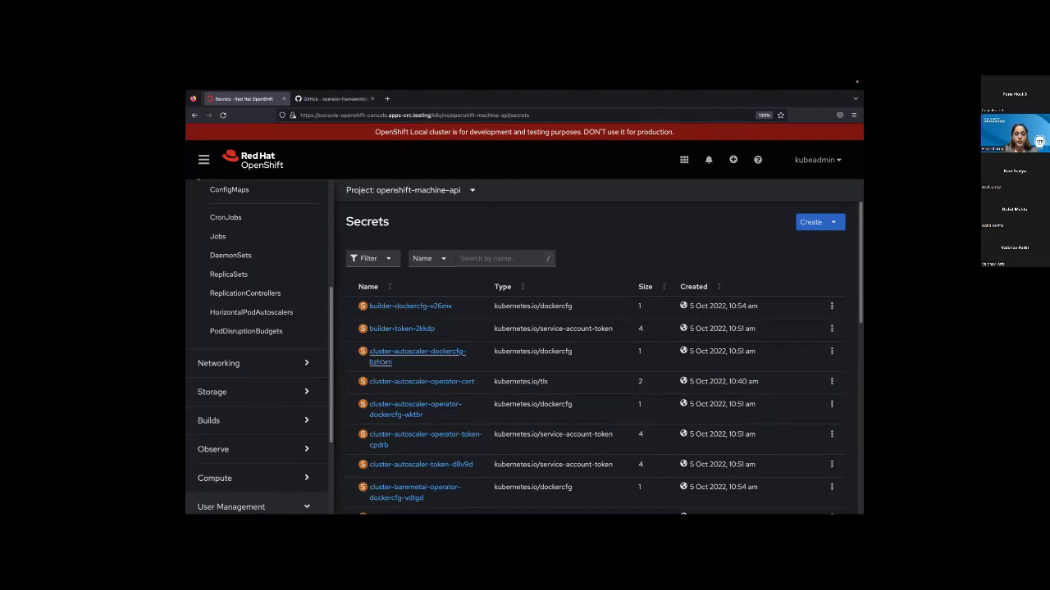
{"action": "left_click", "coordinate": [307, 506]}
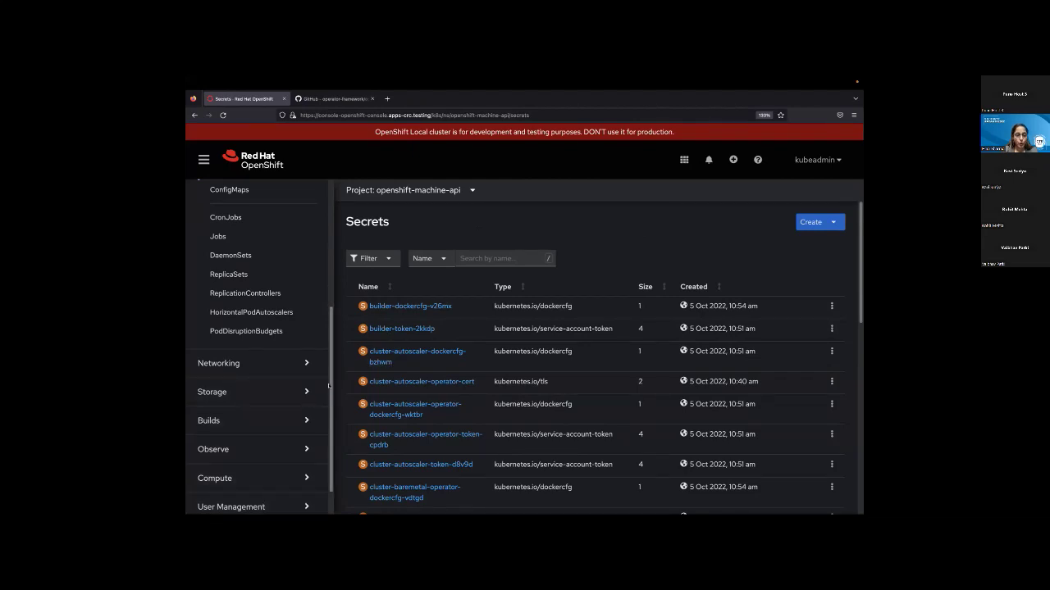
{"action": "scroll", "coordinate": [310, 485], "scroll_direction": "down", "scroll_amount": 1}
{"action": "left_click", "coordinate": [310, 478]}
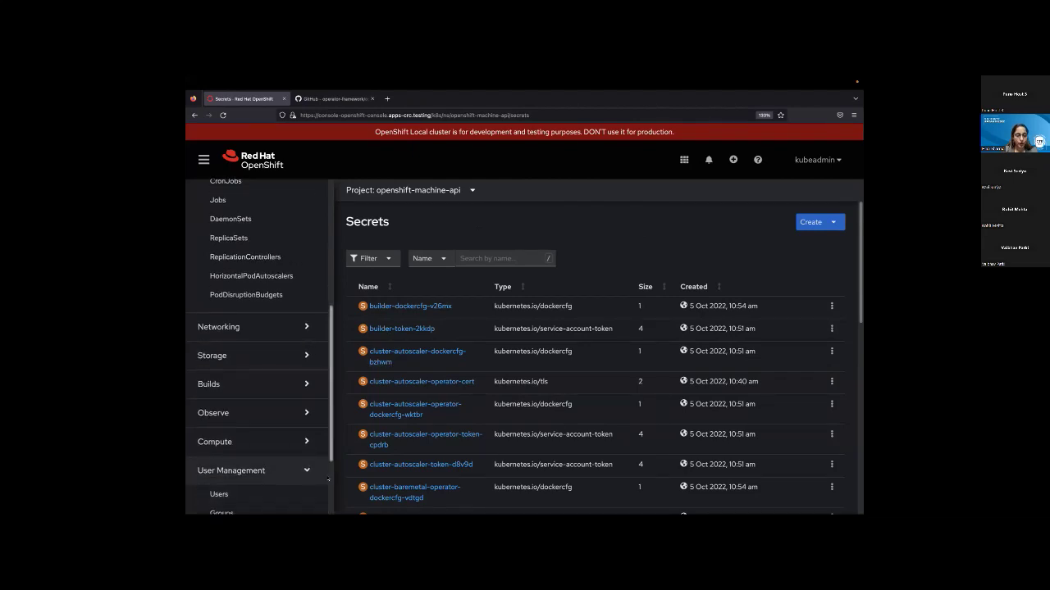
{"action": "scroll", "coordinate": [246, 392], "scroll_direction": "down", "scroll_amount": 3}
{"action": "left_click", "coordinate": [246, 392]}
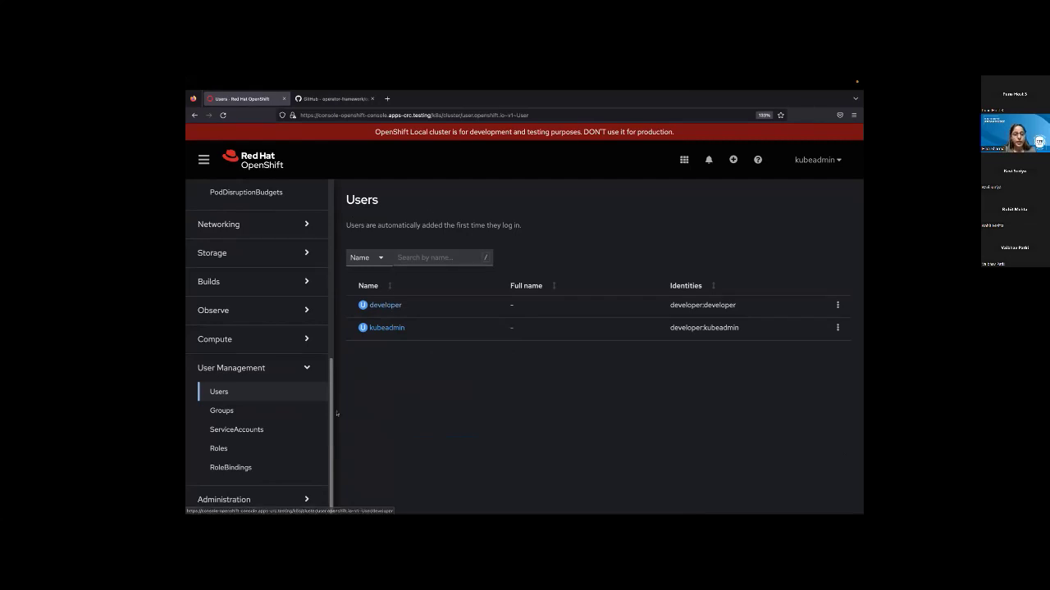
Step: Open the cluster overview and examine the cluster details, inventory and recent activity
{"action": "scroll", "coordinate": [330, 369], "scroll_direction": "up", "scroll_amount": 10}
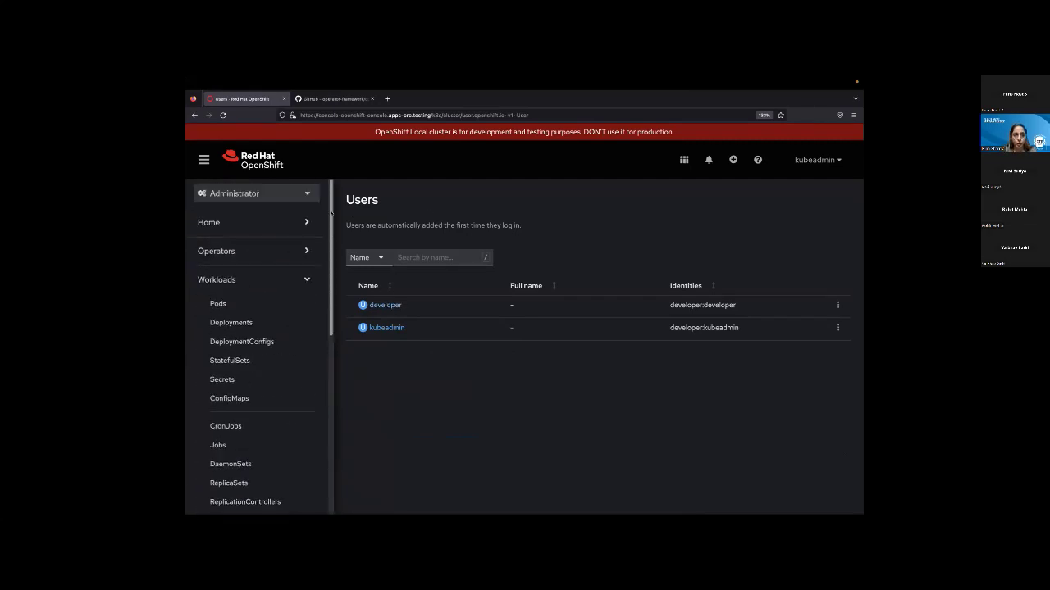
{"action": "left_click", "coordinate": [279, 222]}
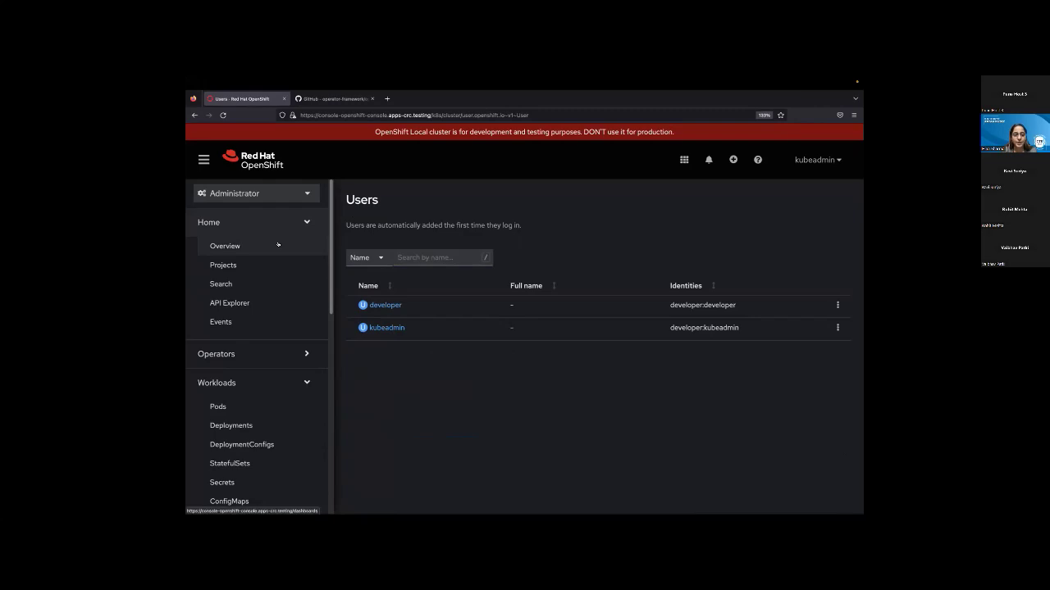
{"action": "left_click", "coordinate": [273, 225]}
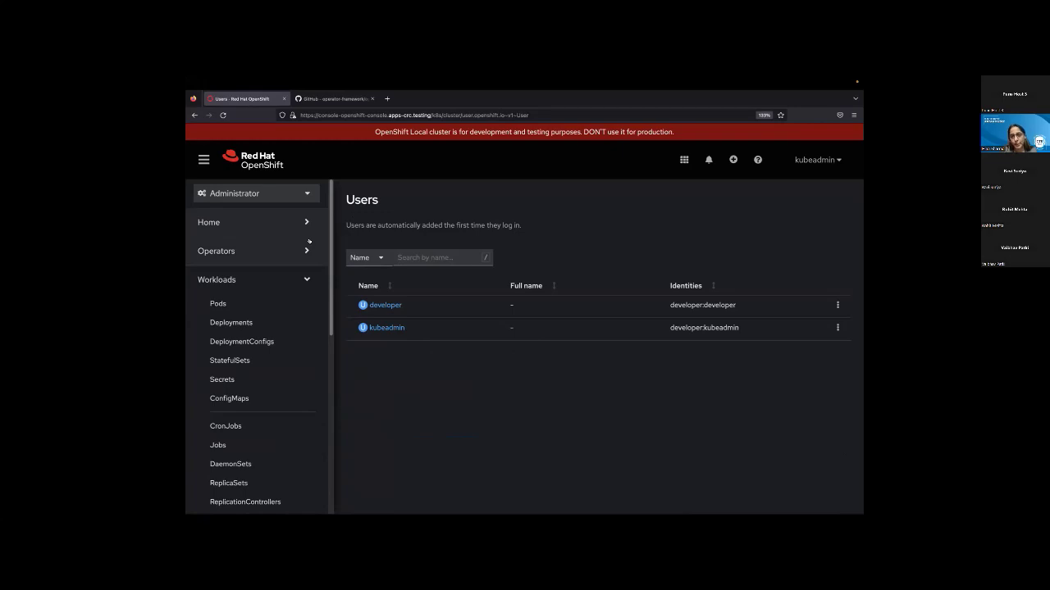
{"action": "left_click", "coordinate": [303, 223]}
{"action": "left_click", "coordinate": [275, 246]}
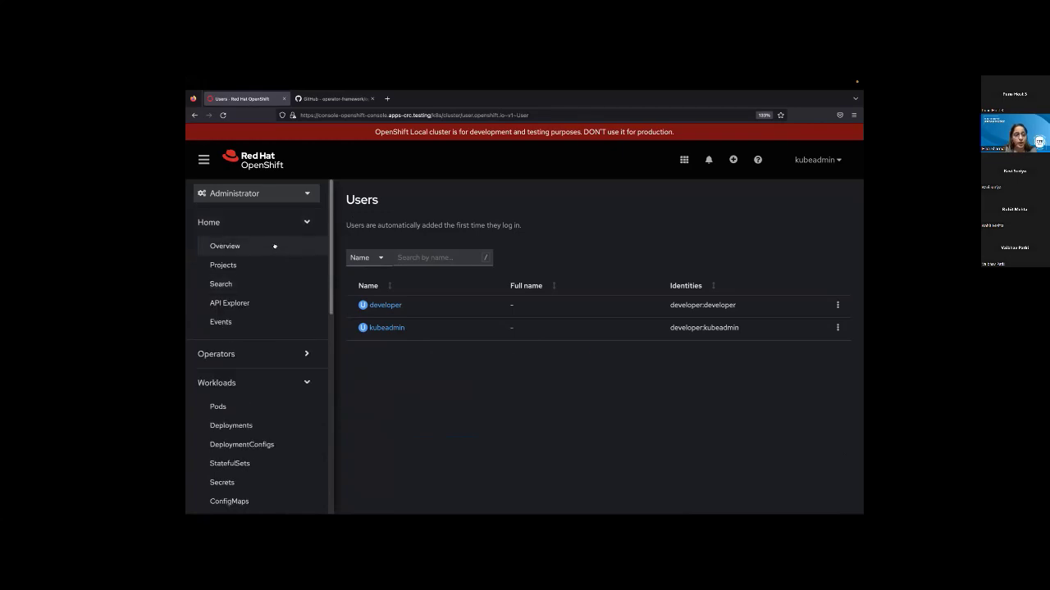
{"action": "scroll", "coordinate": [423, 294], "scroll_direction": "down", "scroll_amount": 10}
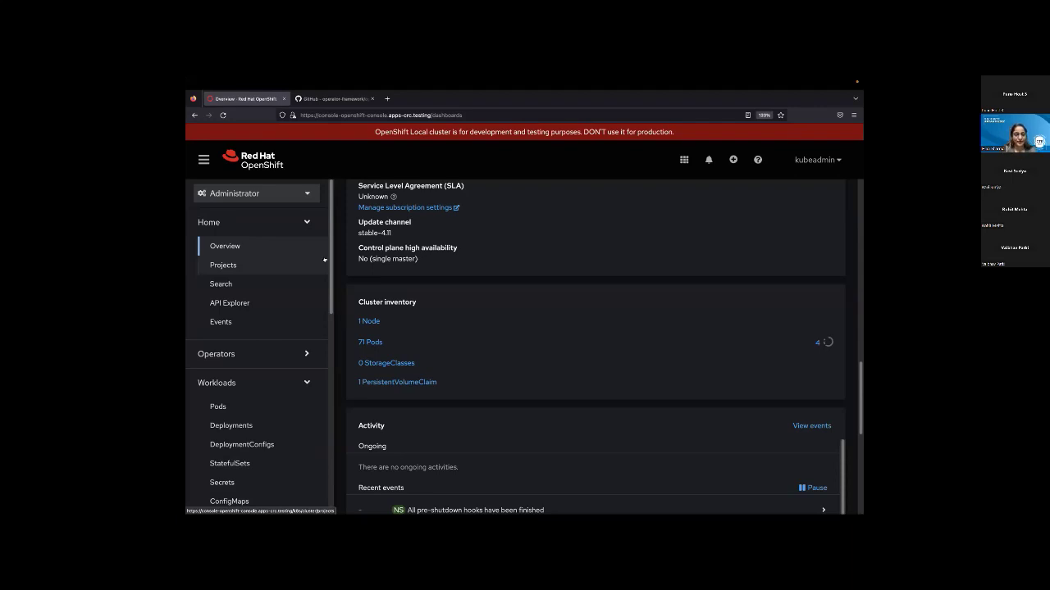
Step: Look through the roles available in the openshift-machine-api project and return to the list of users
{"action": "scroll", "coordinate": [324, 311], "scroll_direction": "down", "scroll_amount": 7}
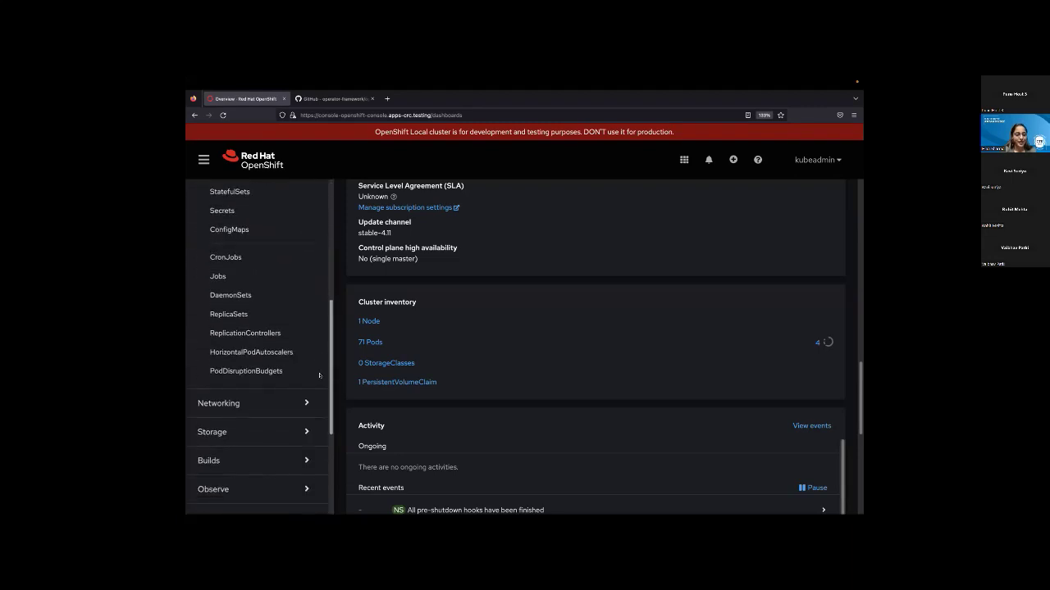
{"action": "scroll", "coordinate": [324, 382], "scroll_direction": "down", "scroll_amount": 1}
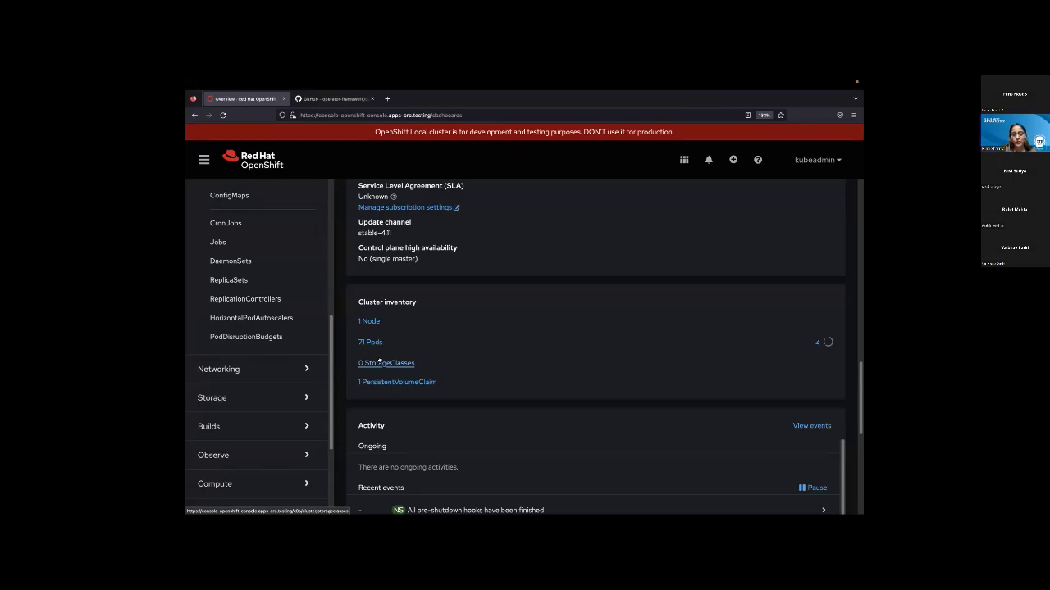
{"action": "scroll", "coordinate": [270, 455], "scroll_direction": "down", "scroll_amount": 3}
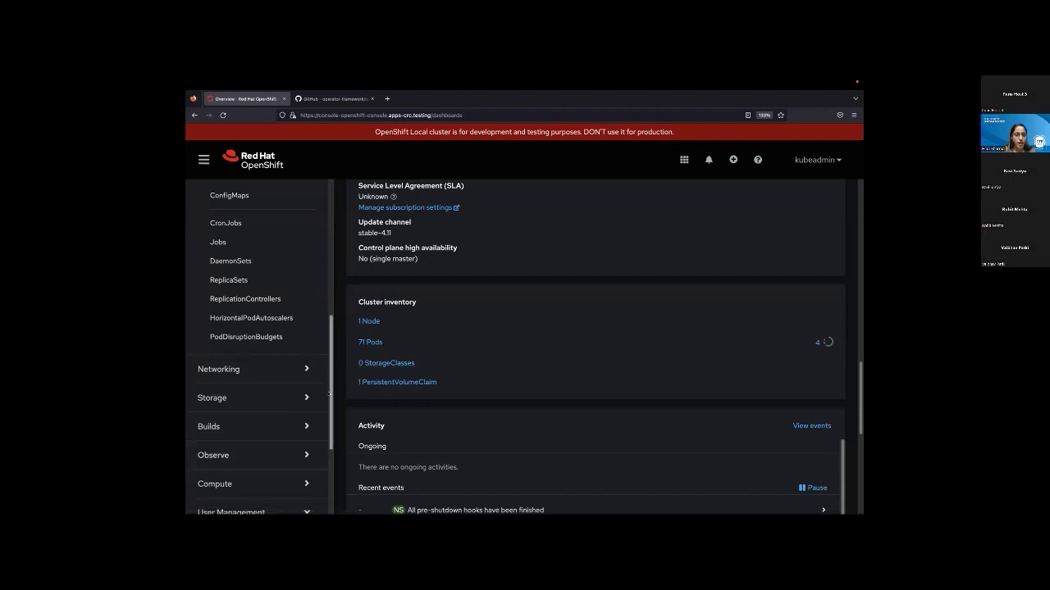
{"action": "left_click", "coordinate": [329, 468]}
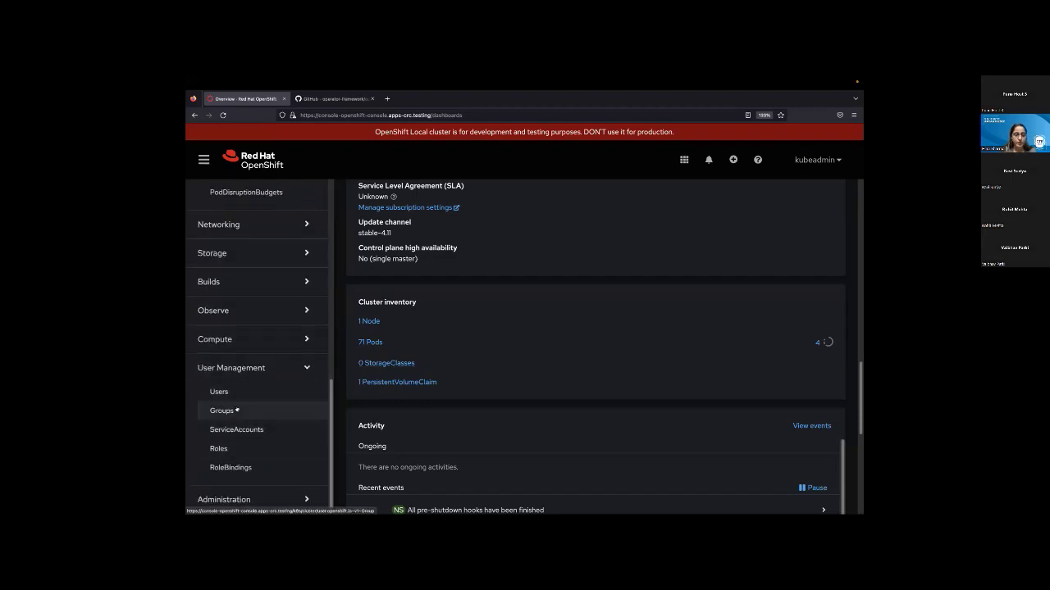
{"action": "left_click", "coordinate": [234, 447]}
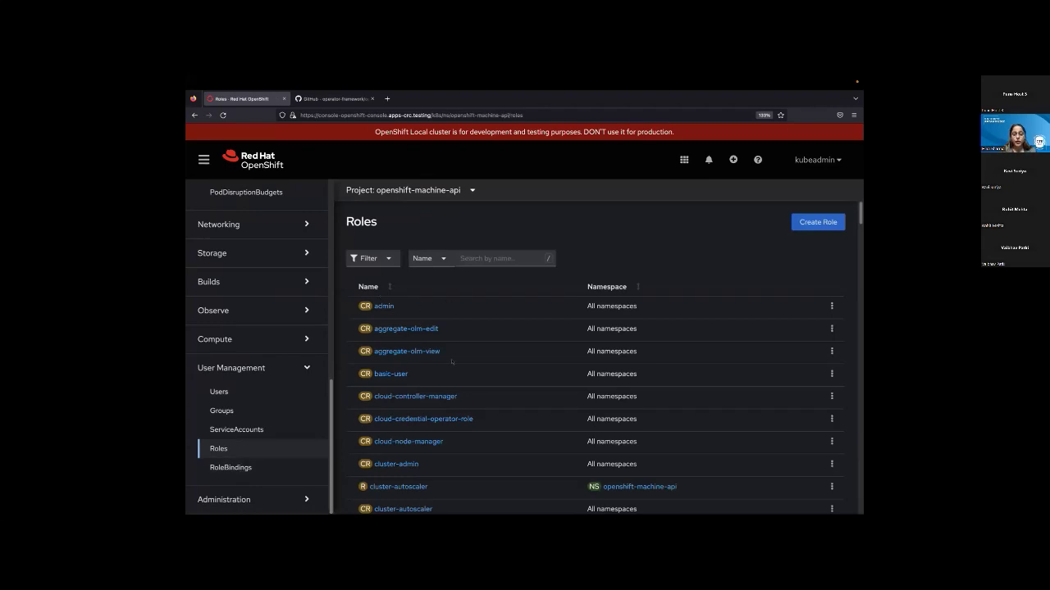
{"action": "scroll", "coordinate": [858, 202], "scroll_direction": "down", "scroll_amount": 3}
{"action": "scroll", "coordinate": [858, 202], "scroll_direction": "up", "scroll_amount": 3}
{"action": "left_click", "coordinate": [219, 392]}
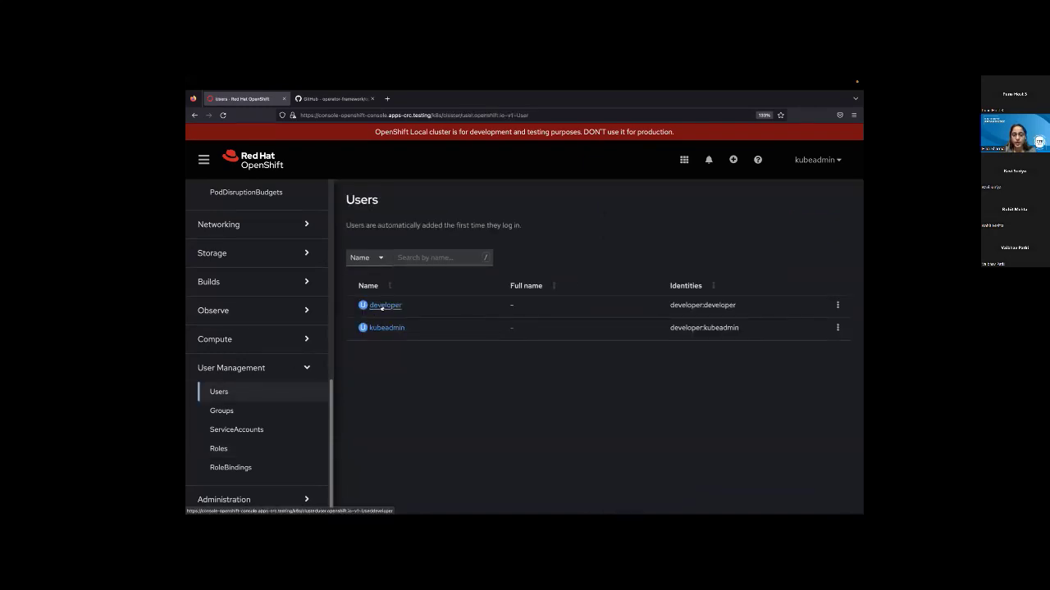
Step: Switch to Terminal, review the administrator and developer login details in the cluster startup output, and return to the browser
{"action": "left_click", "coordinate": [644, 500]}
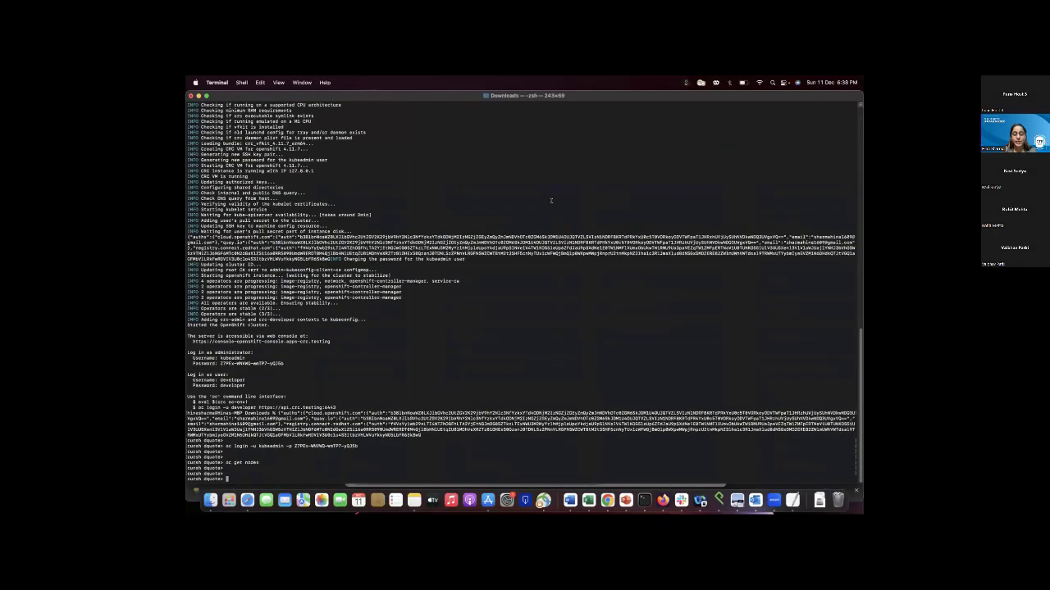
{"action": "left_click_drag", "start_coordinate": [199, 353], "coordinate": [270, 370]}
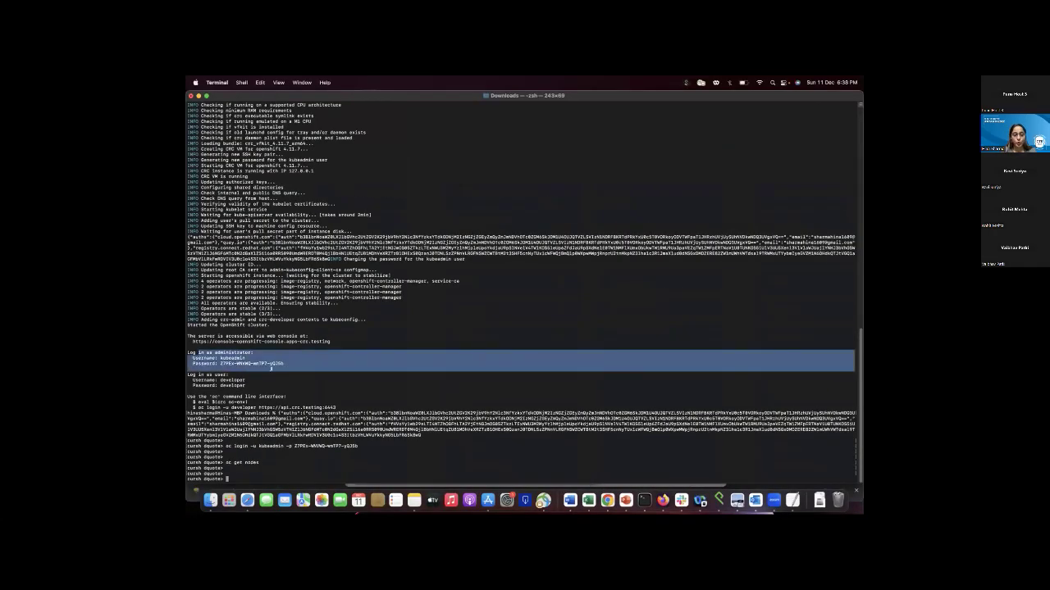
{"action": "left_click", "coordinate": [307, 381]}
{"action": "left_click_drag", "start_coordinate": [191, 373], "coordinate": [307, 385]}
{"action": "left_click", "coordinate": [307, 382]}
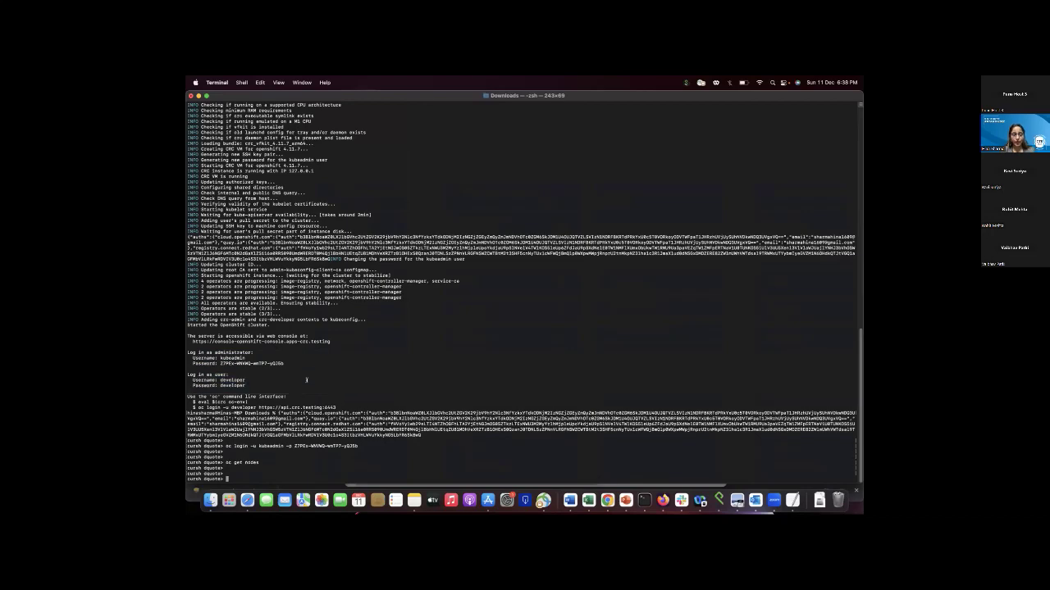
{"action": "key", "text": "ctrl+Right"}
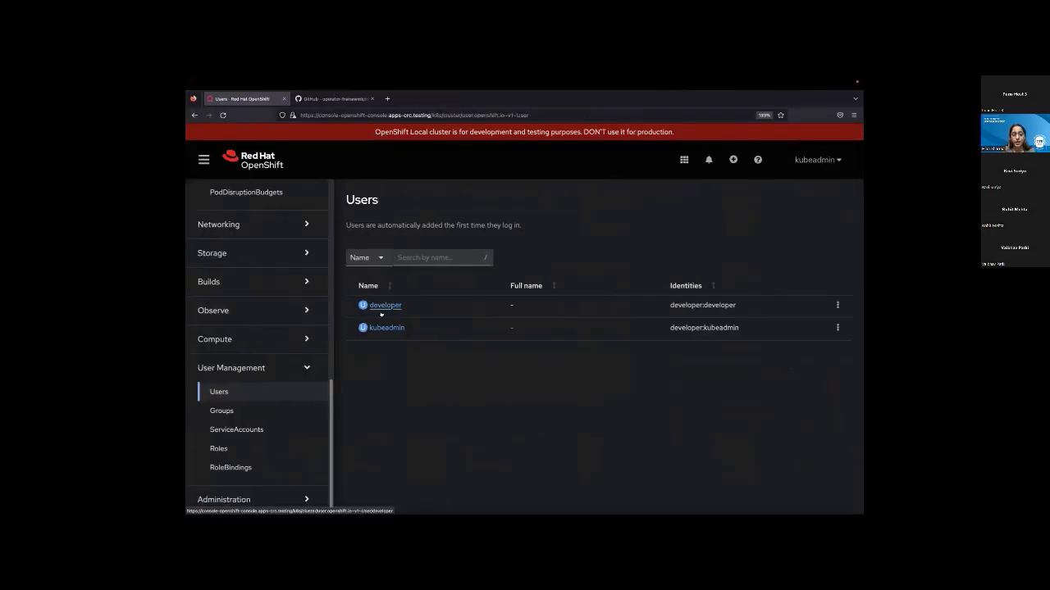
Step: Open the developer user and inspect the identities in its YAML and its role bindings
{"action": "left_click", "coordinate": [384, 305]}
{"action": "left_click", "coordinate": [450, 244]}
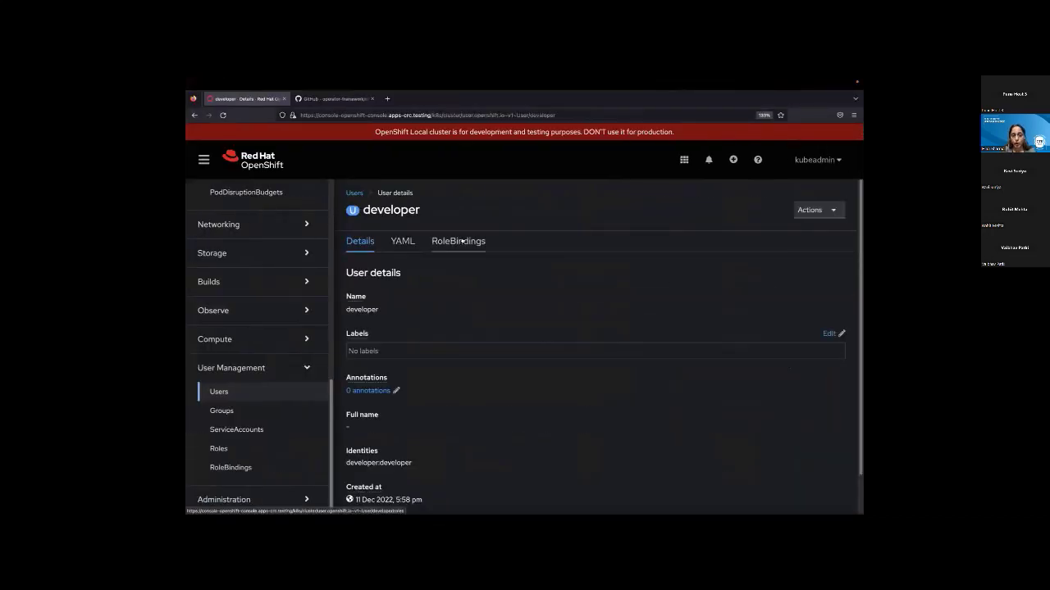
{"action": "left_click", "coordinate": [404, 243]}
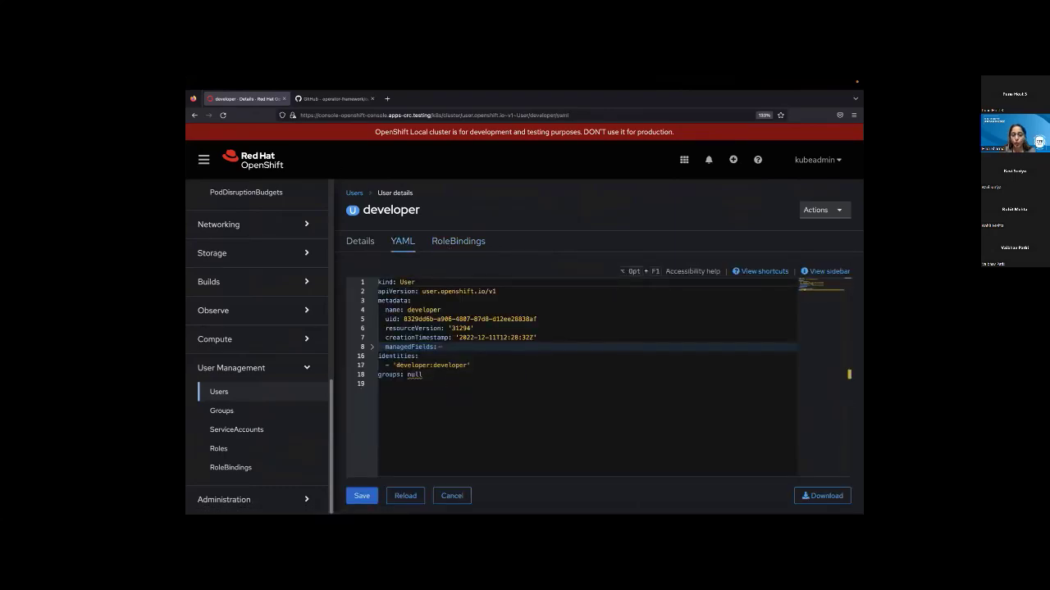
{"action": "left_click_drag", "start_coordinate": [396, 365], "coordinate": [473, 366]}
{"action": "left_click", "coordinate": [459, 242]}
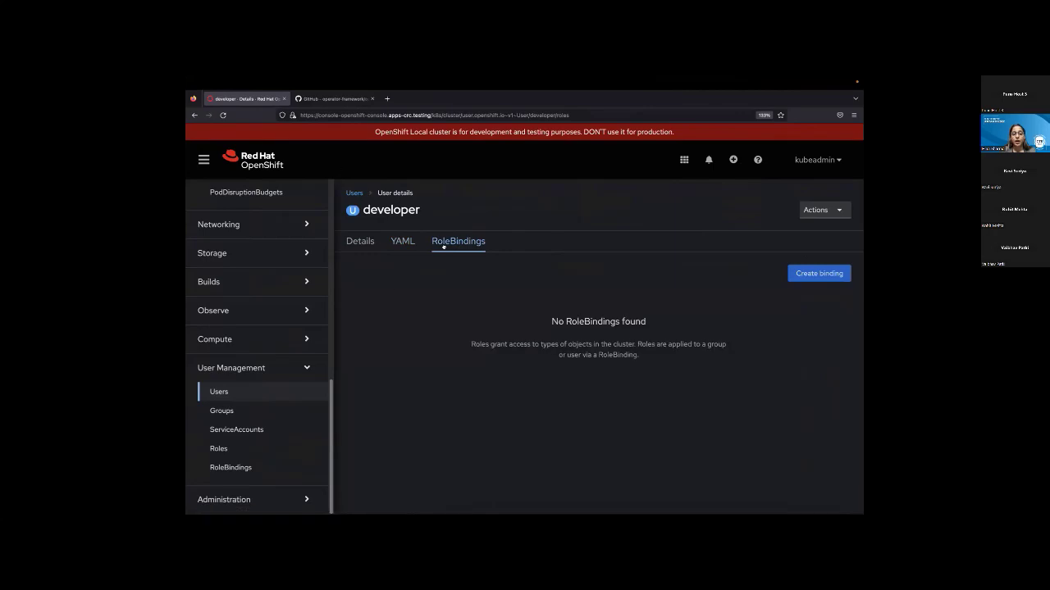
Step: Open the form for creating a role binding for the developer user and examine the available role names
{"action": "left_click", "coordinate": [815, 270]}
{"action": "left_click", "coordinate": [445, 376]}
{"action": "left_click", "coordinate": [856, 261]}
{"action": "scroll", "coordinate": [859, 331], "scroll_direction": "down", "scroll_amount": 1}
{"action": "scroll", "coordinate": [859, 331], "scroll_direction": "down", "scroll_amount": 2}
{"action": "left_click", "coordinate": [499, 354]}
{"action": "left_click", "coordinate": [499, 355]}
{"action": "left_click", "coordinate": [499, 354]}
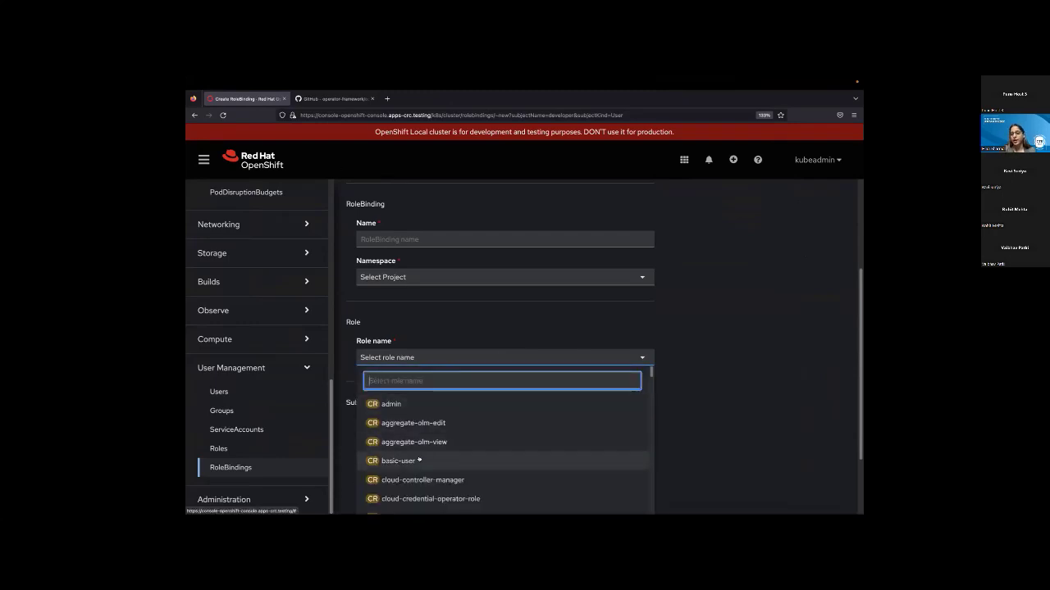
{"action": "left_click", "coordinate": [703, 357]}
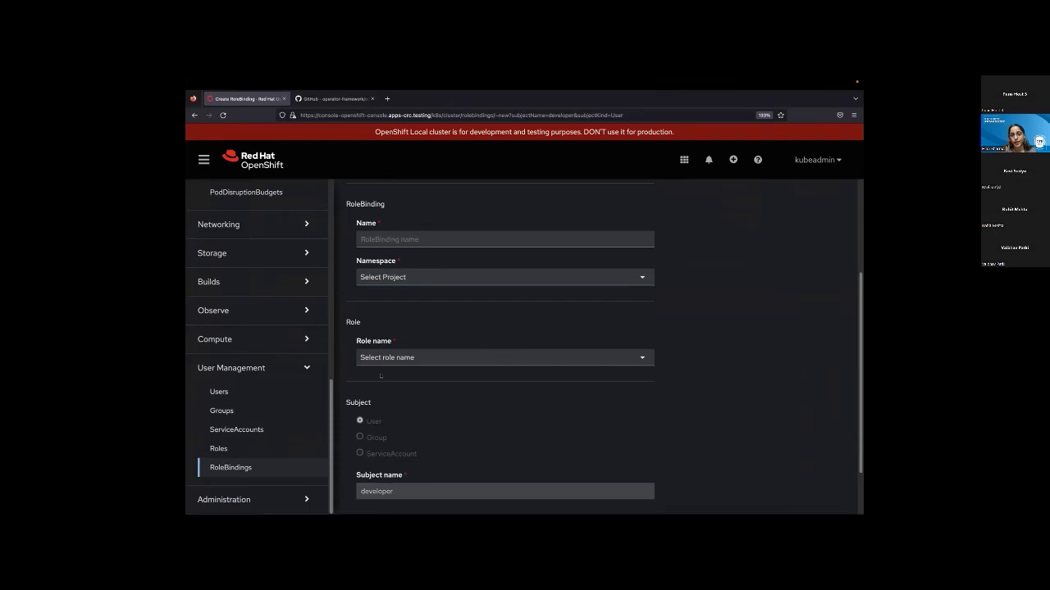
Step: Switch to Terminal to recheck the cluster startup output, return to the browser and review the role binding form
{"action": "left_click", "coordinate": [645, 508]}
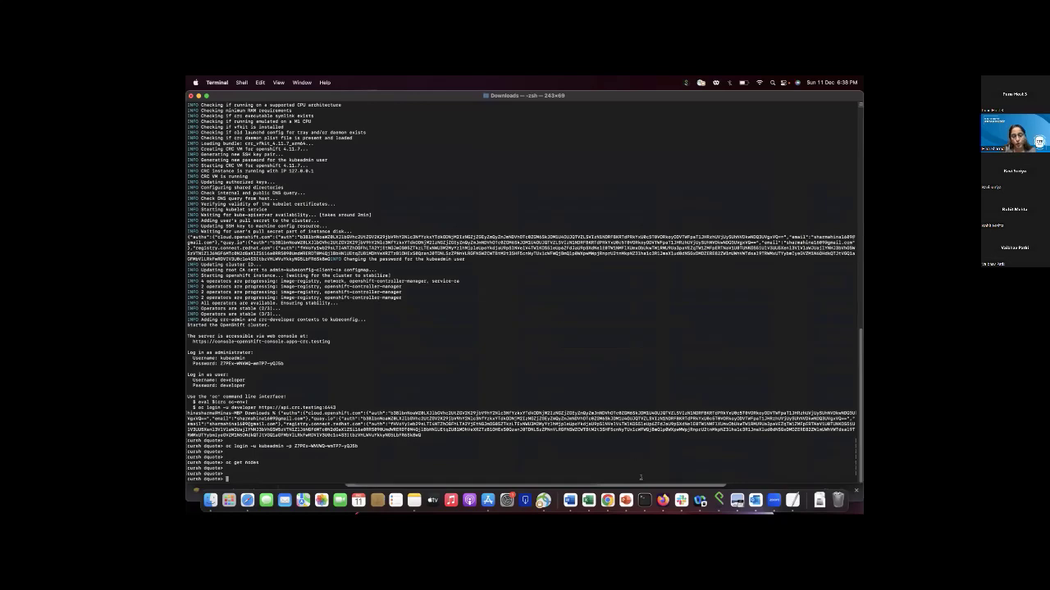
{"action": "left_click", "coordinate": [662, 501]}
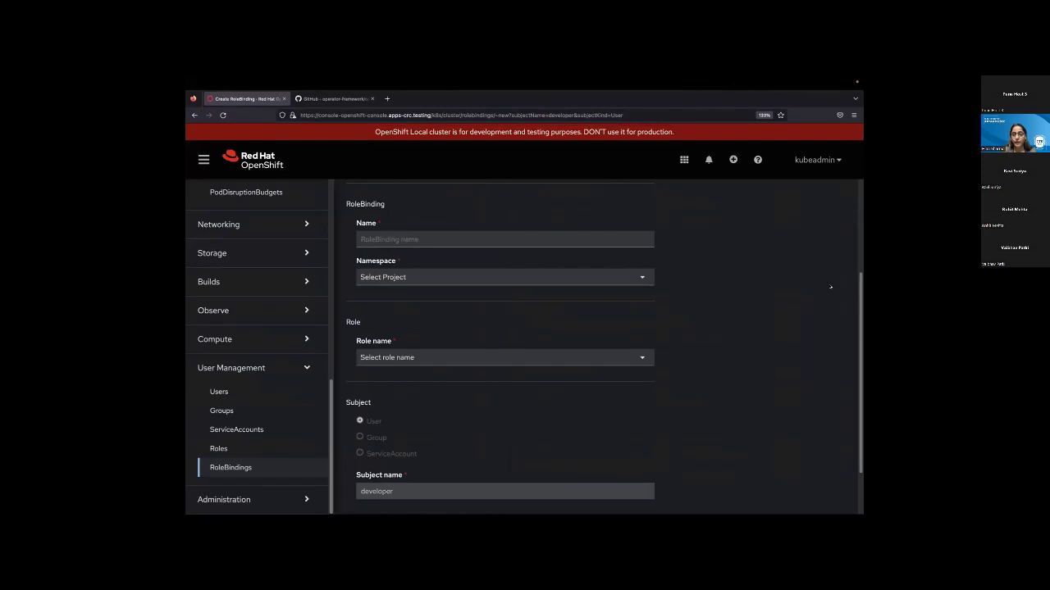
{"action": "scroll", "coordinate": [860, 326], "scroll_direction": "down", "scroll_amount": 2}
{"action": "scroll", "coordinate": [860, 326], "scroll_direction": "up", "scroll_amount": 3}
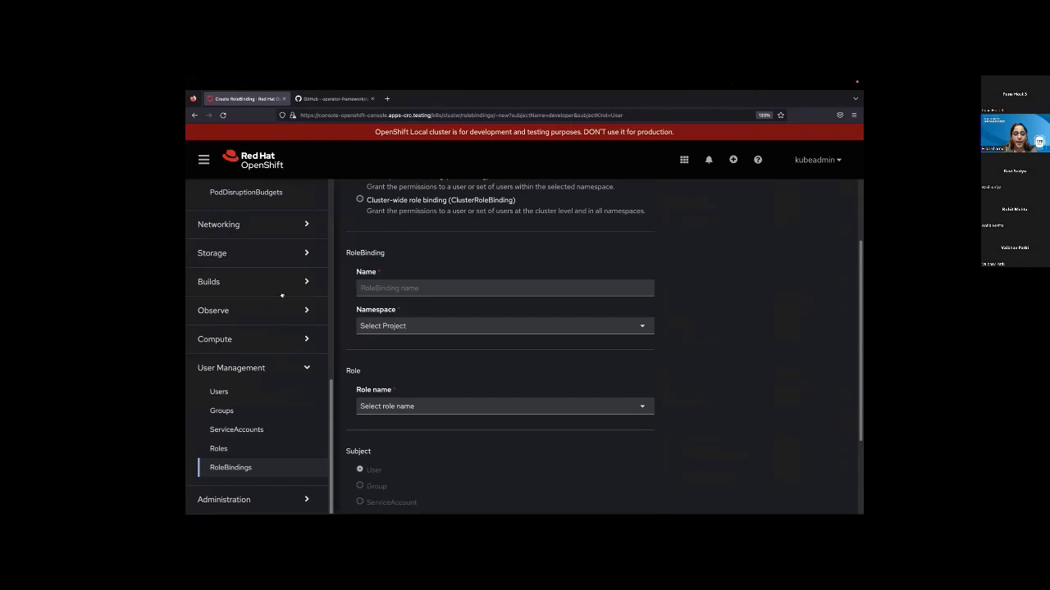
Step: Leave the role binding form and open the cluster's list of projects
{"action": "scroll", "coordinate": [328, 197], "scroll_direction": "up", "scroll_amount": 10}
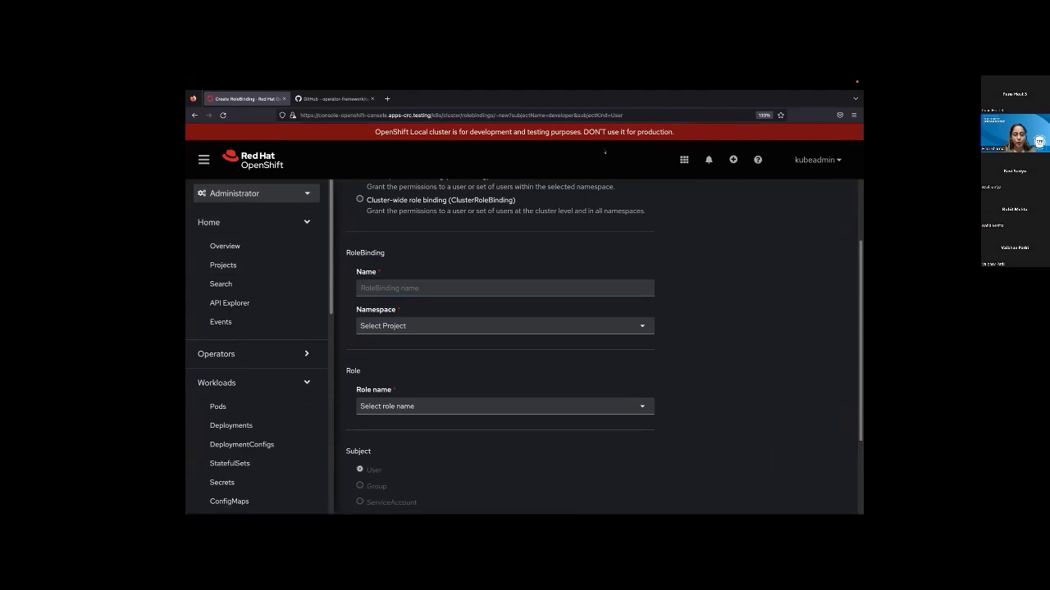
{"action": "left_click", "coordinate": [236, 265]}
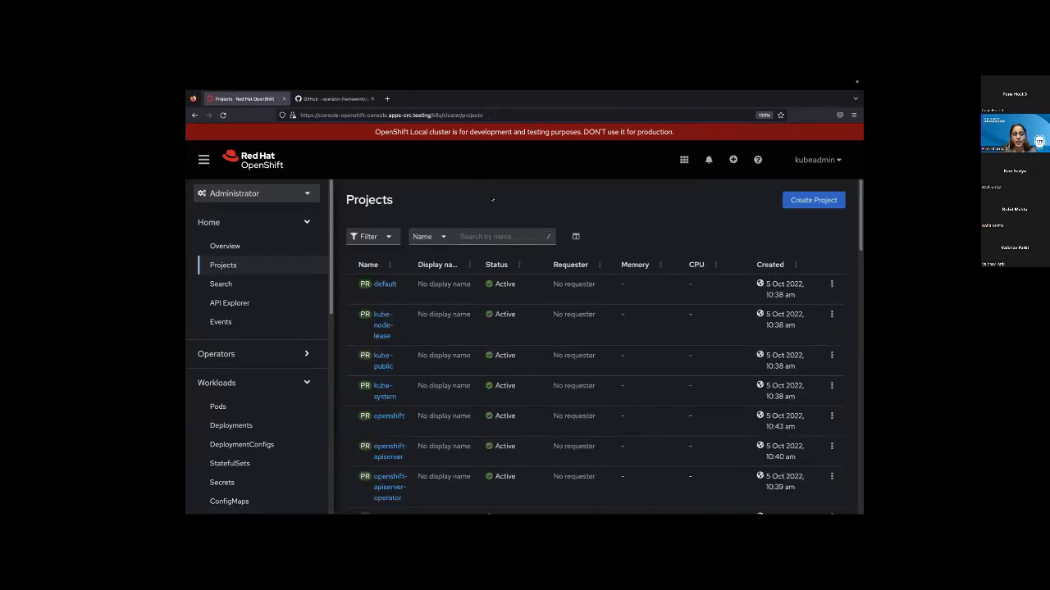
Step: Try to create a project named test_demo and dismiss the project form
{"action": "left_click", "coordinate": [818, 198]}
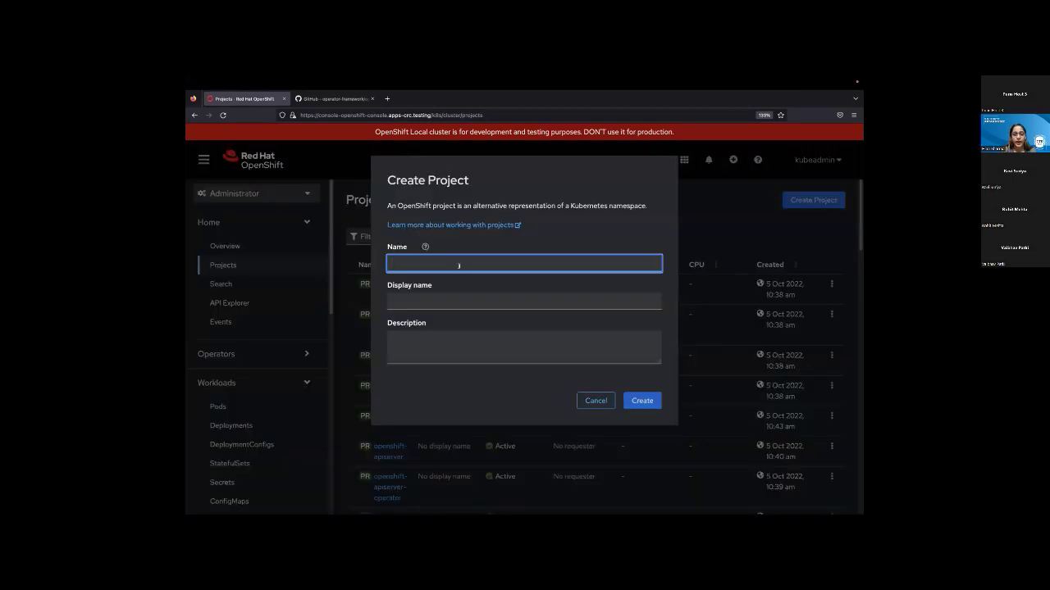
{"action": "type", "text": "test_demo"}
{"action": "left_click", "coordinate": [444, 302]}
{"action": "left_click", "coordinate": [636, 400]}
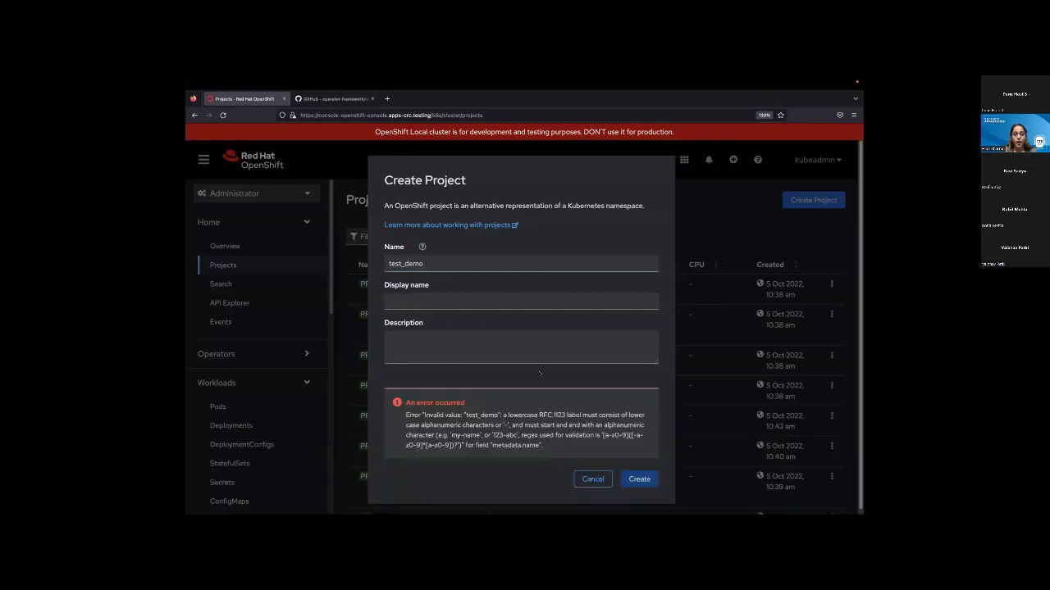
{"action": "left_click_drag", "start_coordinate": [464, 415], "coordinate": [543, 445]}
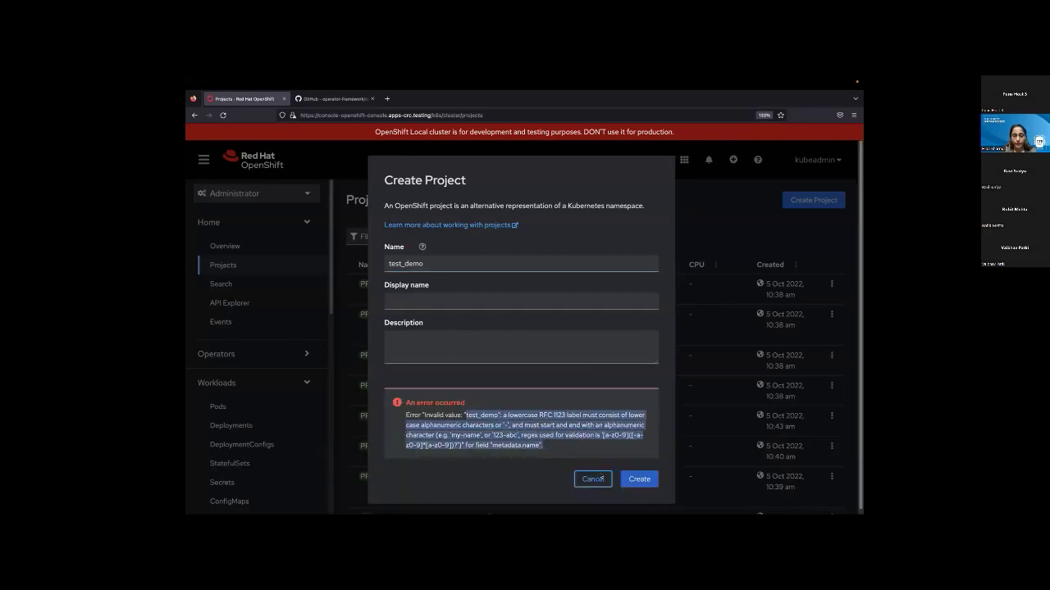
{"action": "left_click", "coordinate": [593, 479]}
Step: Create a project named testdemo, leaving its display name and description empty
{"action": "left_click", "coordinate": [808, 201]}
{"action": "type", "text": "testdemo"}
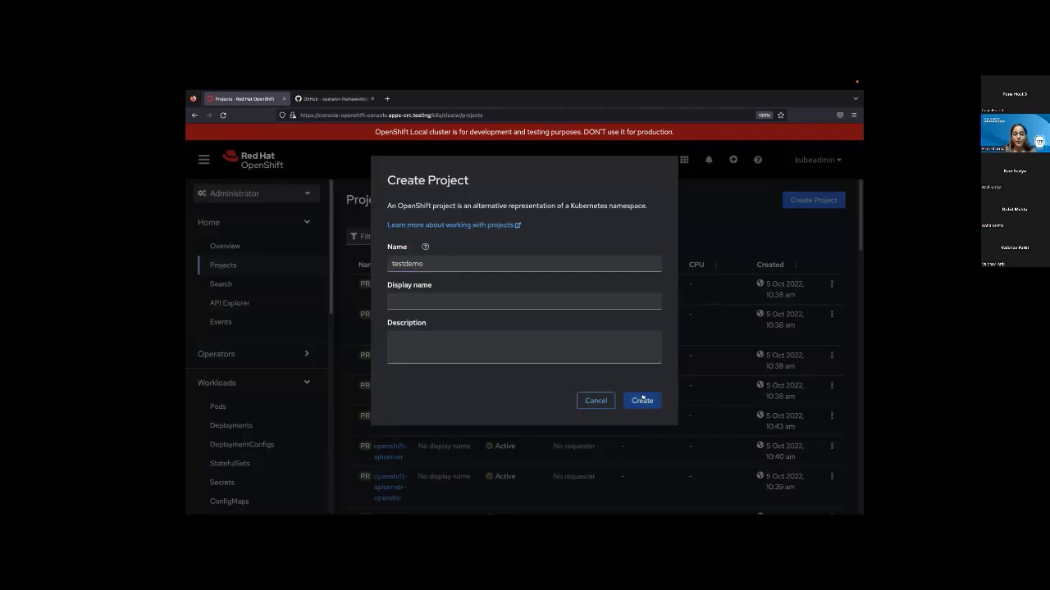
{"action": "left_click", "coordinate": [642, 399]}
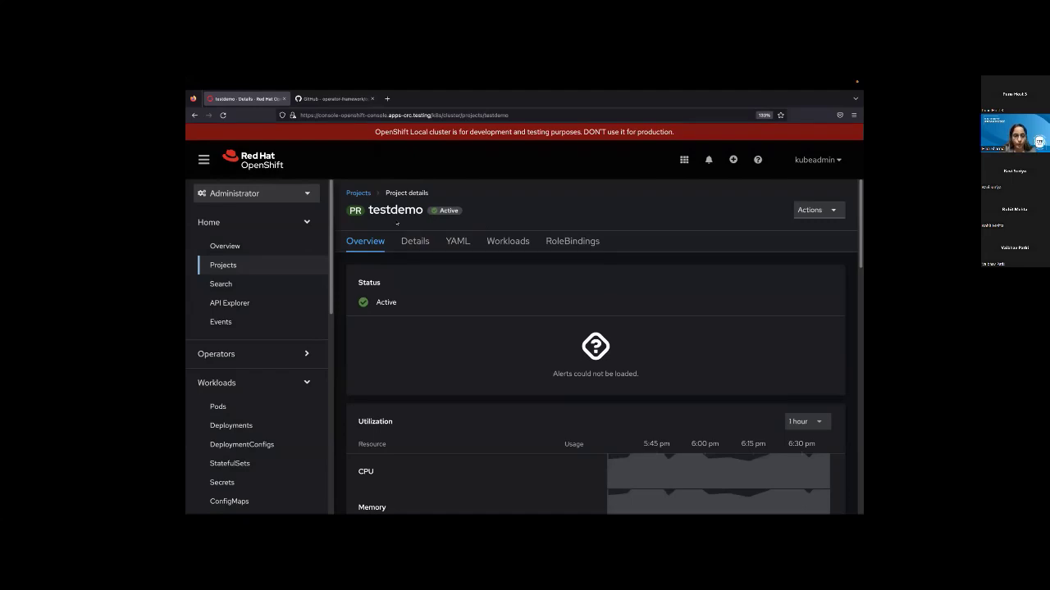
{"action": "left_click_drag", "start_coordinate": [371, 210], "coordinate": [417, 210]}
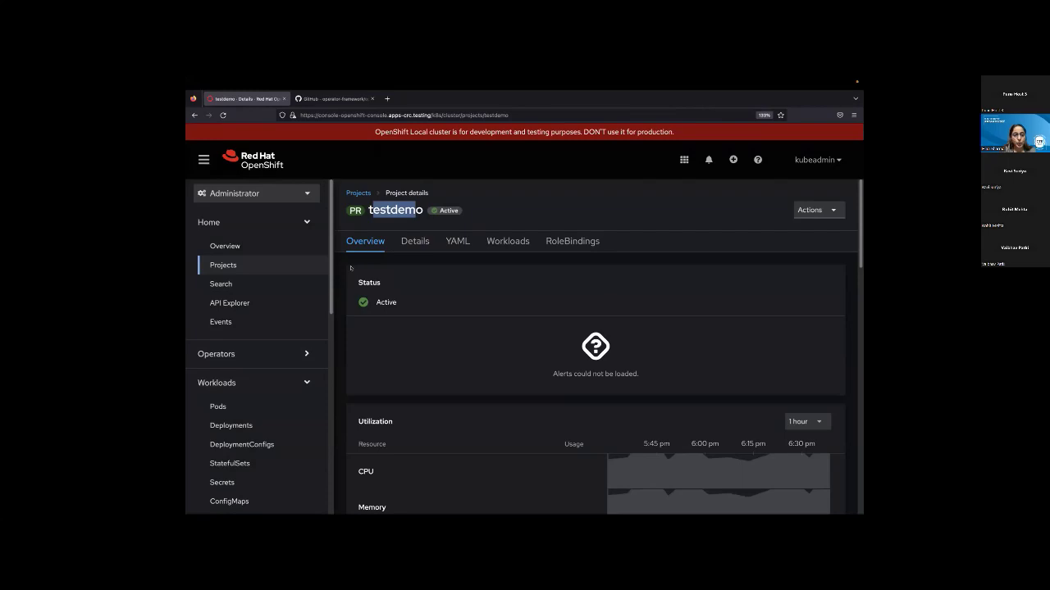
Step: Open OperatorHub for the testdemo project and look at the operator-marketplace repository on GitHub before returning to OperatorHub
{"action": "left_click", "coordinate": [266, 359]}
{"action": "left_click", "coordinate": [251, 376]}
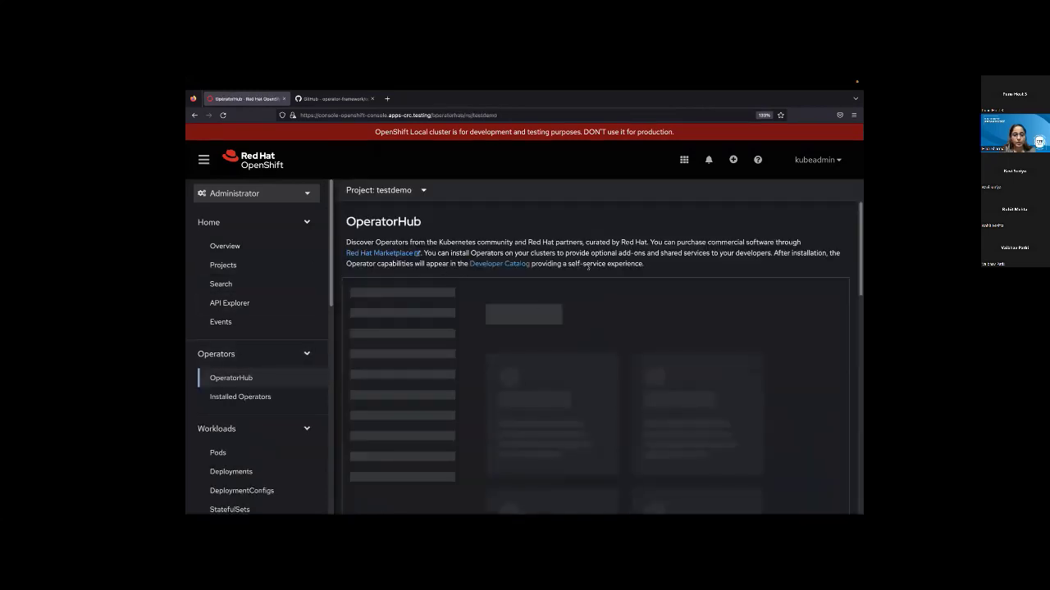
{"action": "left_click", "coordinate": [328, 100]}
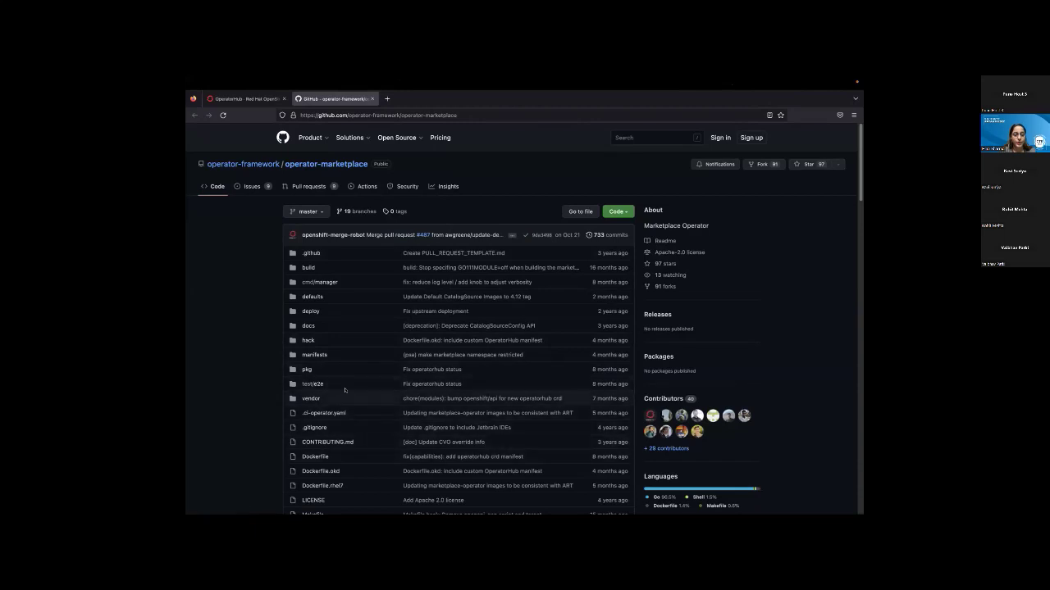
{"action": "left_click", "coordinate": [246, 98]}
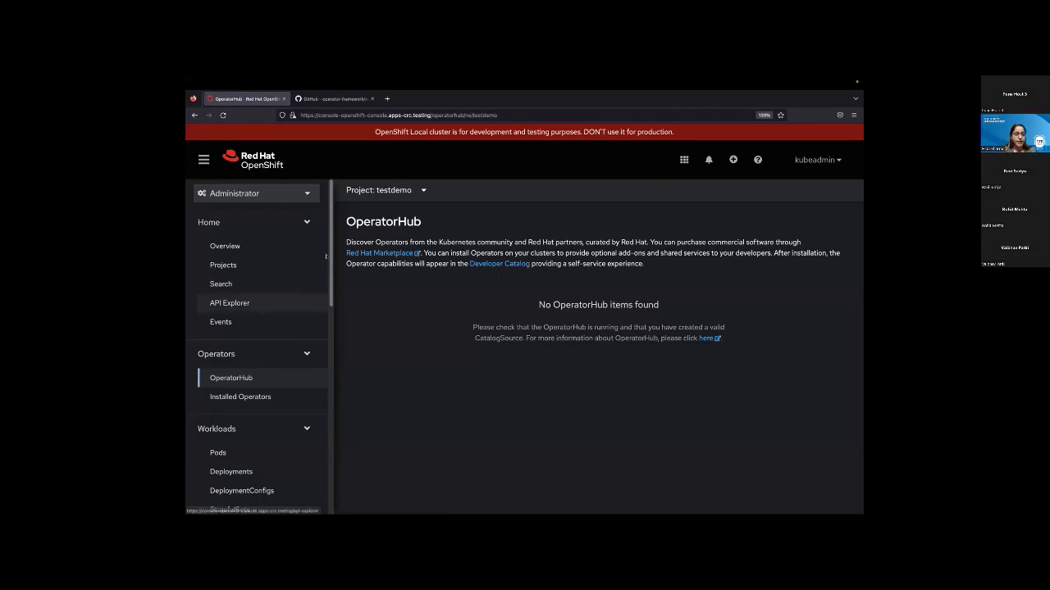
{"action": "scroll", "coordinate": [332, 320], "scroll_direction": "down", "scroll_amount": 3}
{"action": "scroll", "coordinate": [331, 319], "scroll_direction": "up", "scroll_amount": 3}
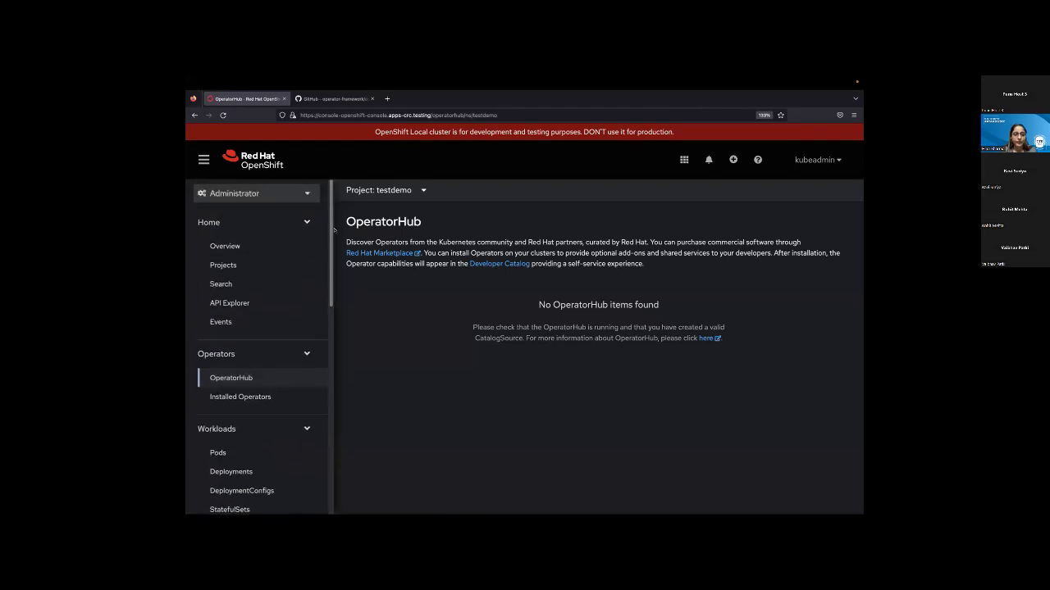